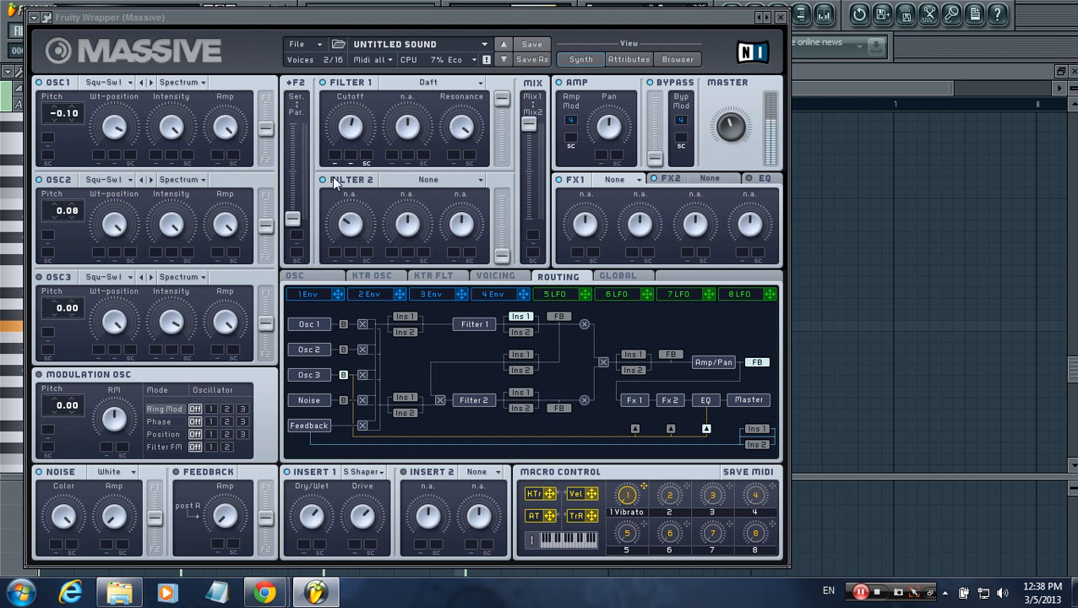
# Set Filter 1 to the Daft type and load the Sine Shaper into Insert 1.
pyautogui.click(297, 44)
pyautogui.click(309, 46)
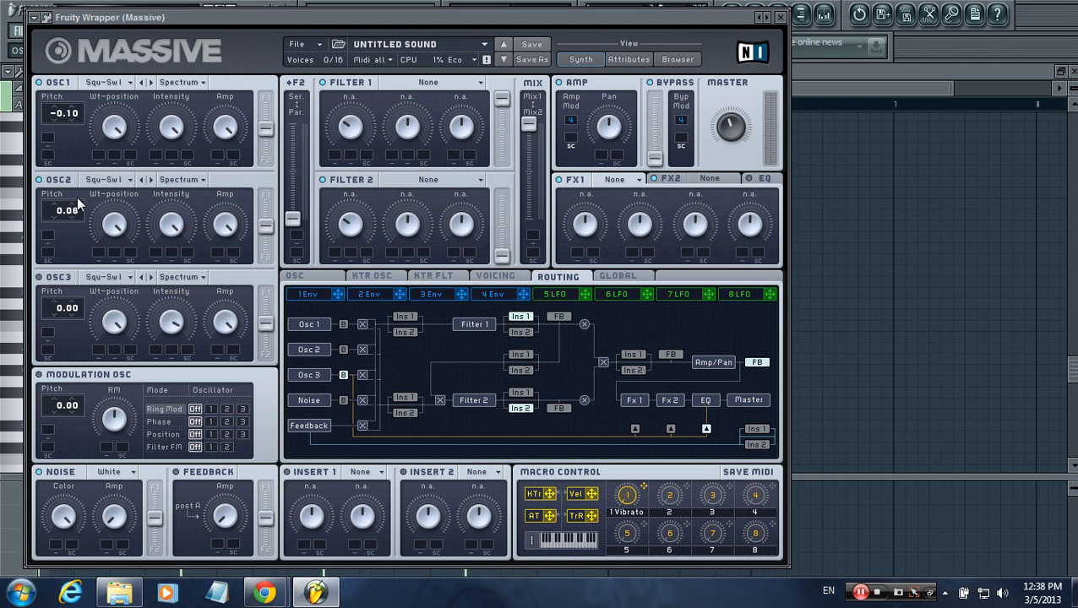
pyautogui.click(408, 86)
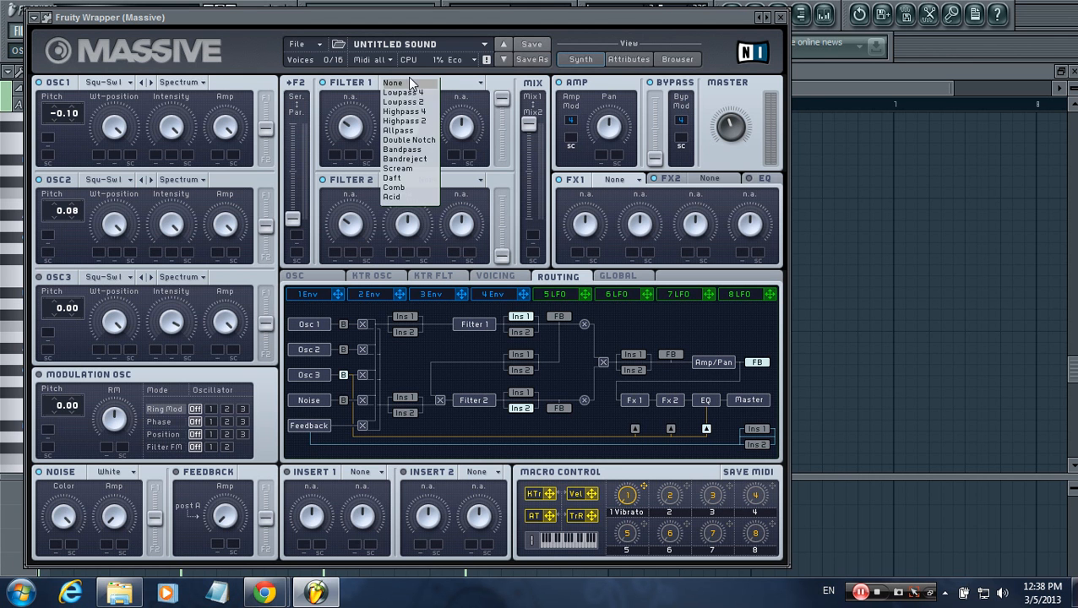
pyautogui.click(405, 185)
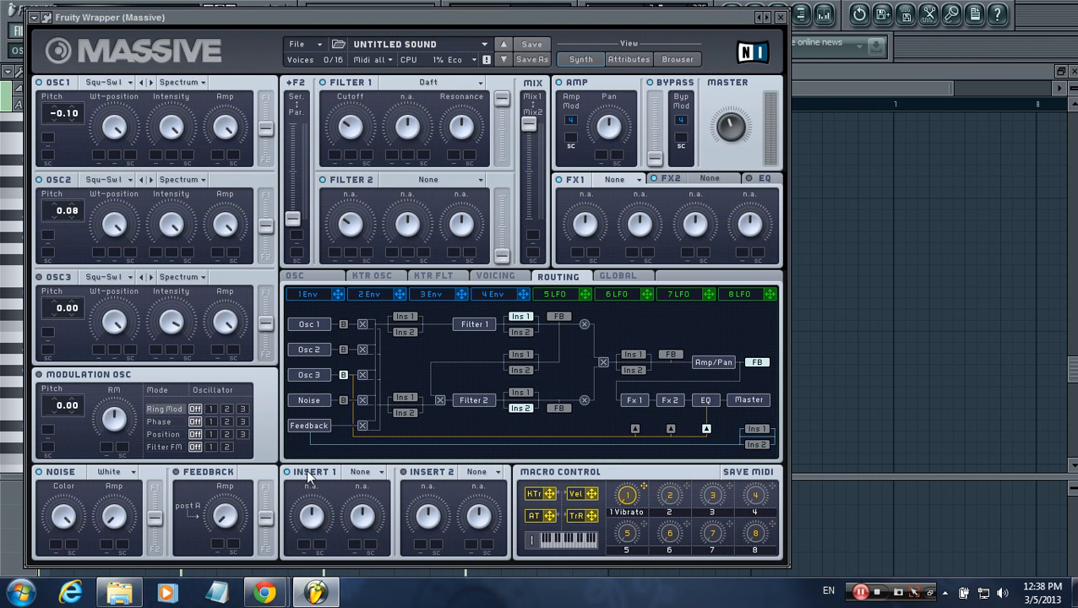
pyautogui.click(370, 473)
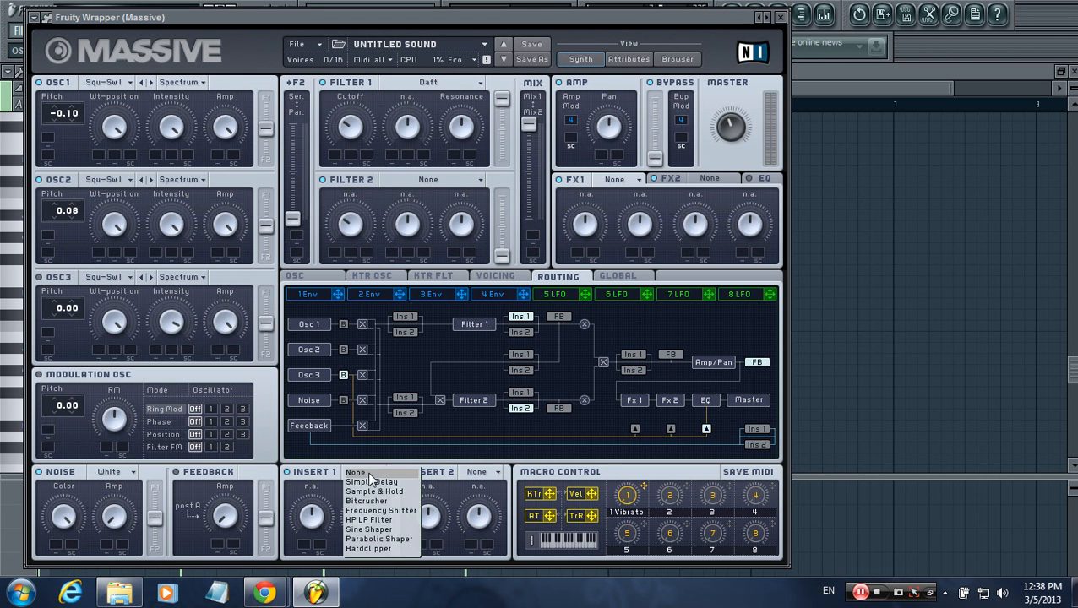
pyautogui.click(387, 532)
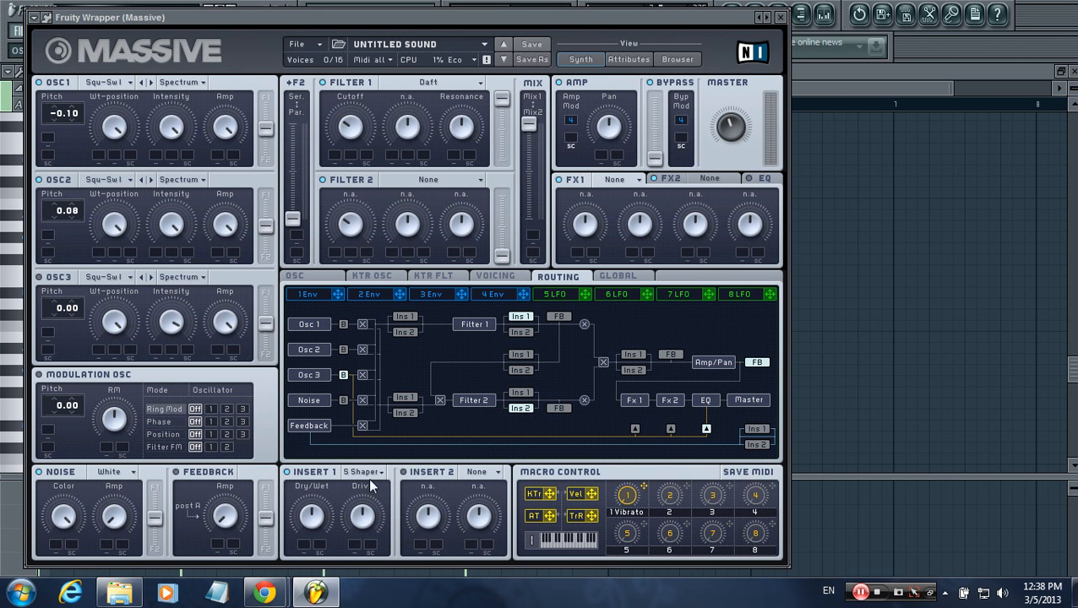
# Raise the Filter 1 cutoff and modulate it with 5 LFO while auditioning notes.
pyautogui.click(830, 74)
pyautogui.press('z')
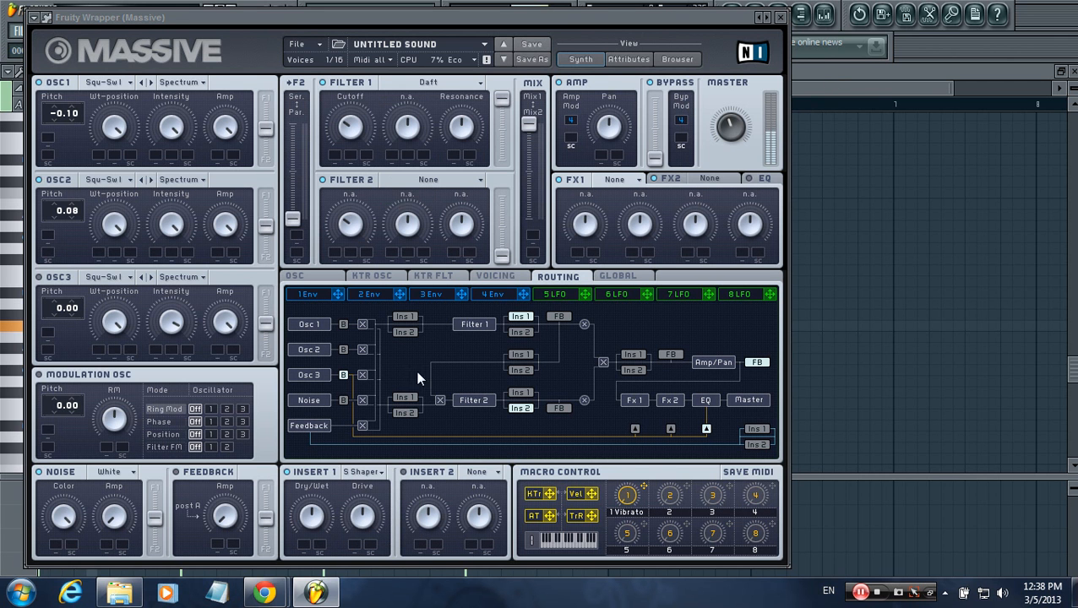
pyautogui.moveTo(354, 130); pyautogui.dragTo(369, 63)
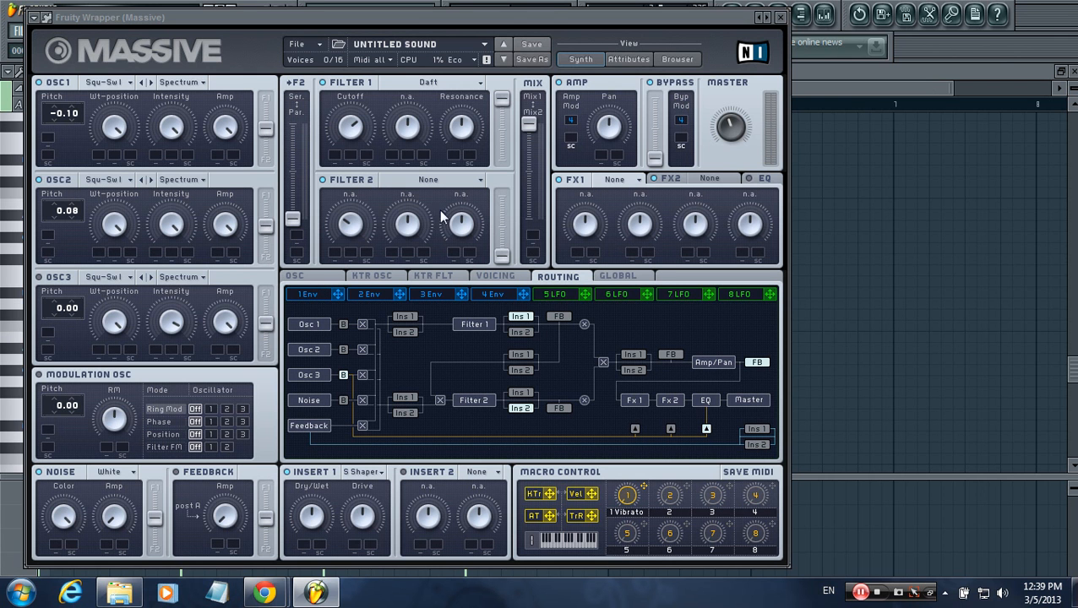
pyautogui.moveTo(584, 295); pyautogui.dragTo(336, 174)
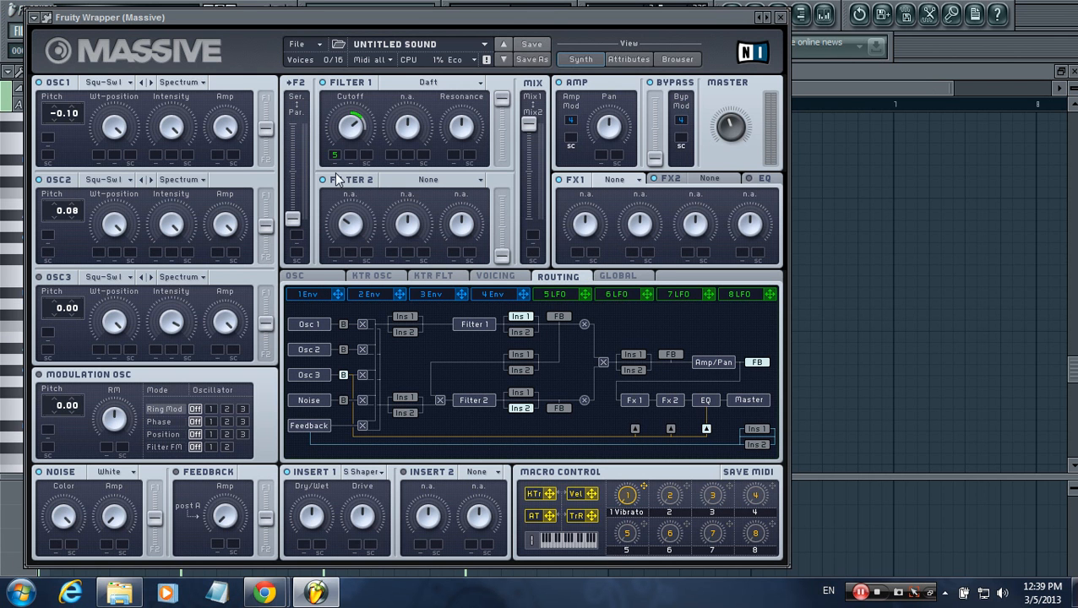
pyautogui.click(843, 69)
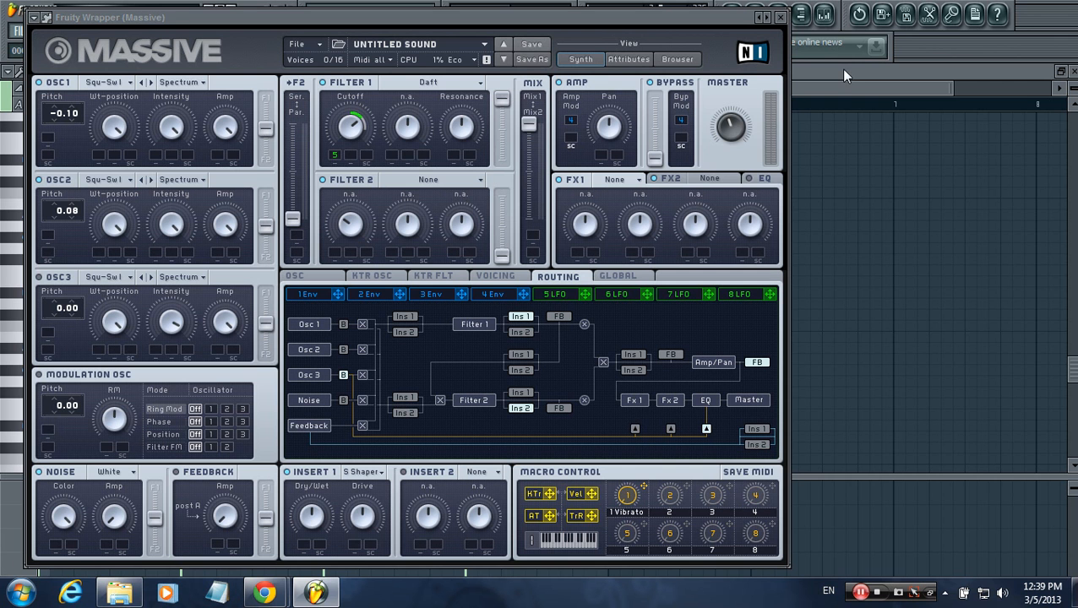
pyautogui.press('space')
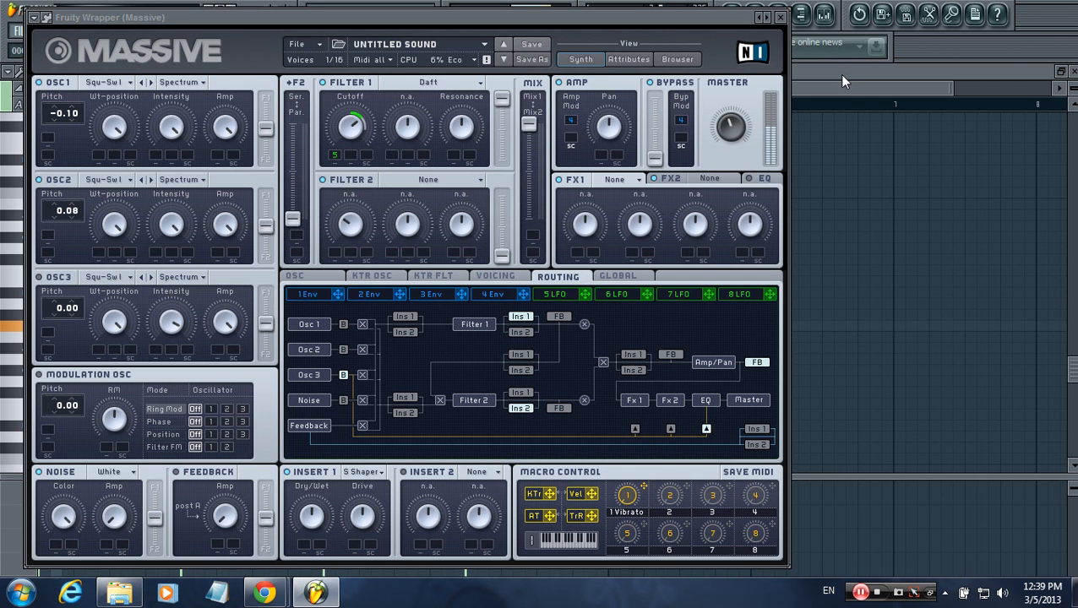
pyautogui.click(346, 125)
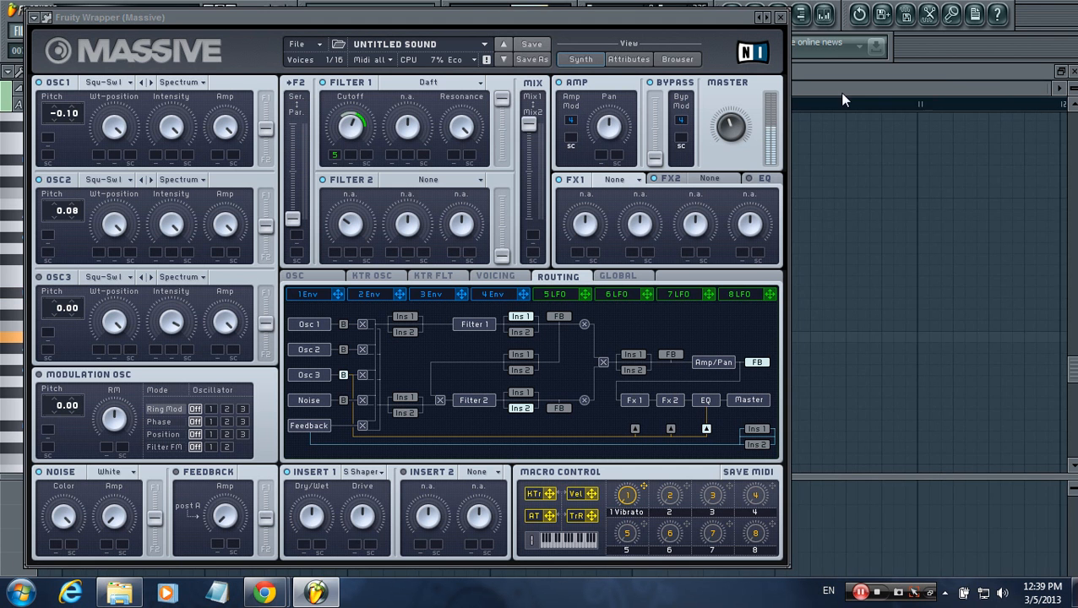
# Reposition the Massive window so all its controls are visible and display the OSC page.
pyautogui.moveTo(696, 19); pyautogui.dragTo(640, 4)
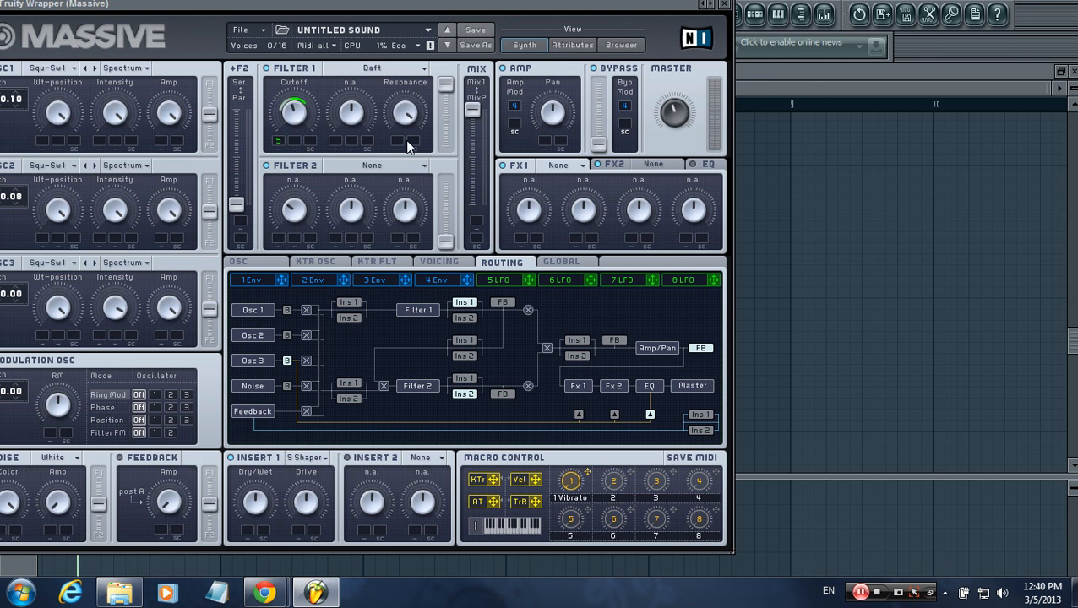
pyautogui.moveTo(486, 4); pyautogui.dragTo(624, 40)
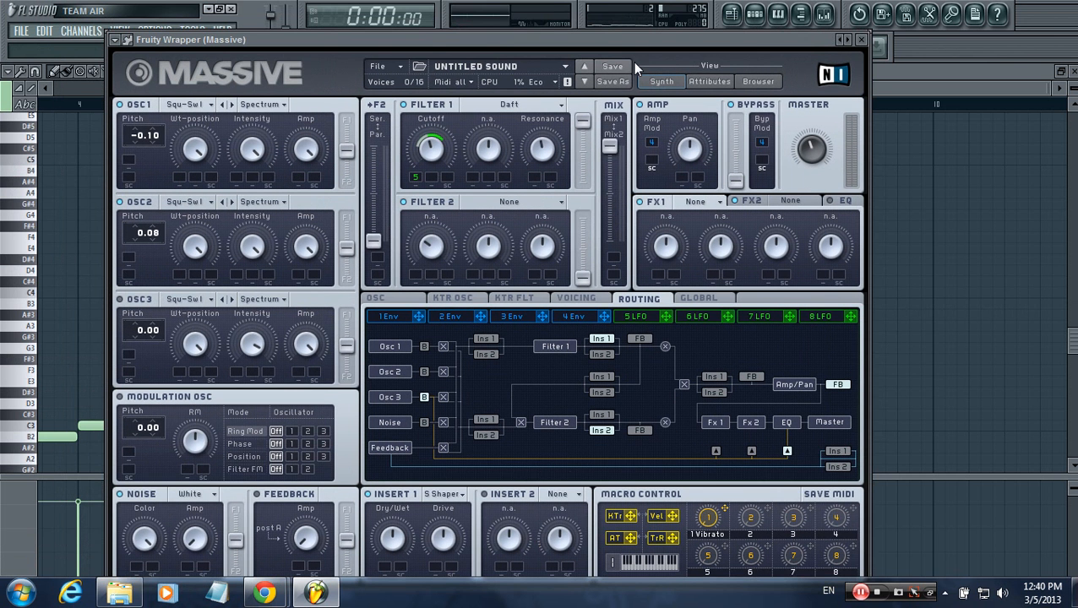
pyautogui.moveTo(425, 45); pyautogui.dragTo(414, 36)
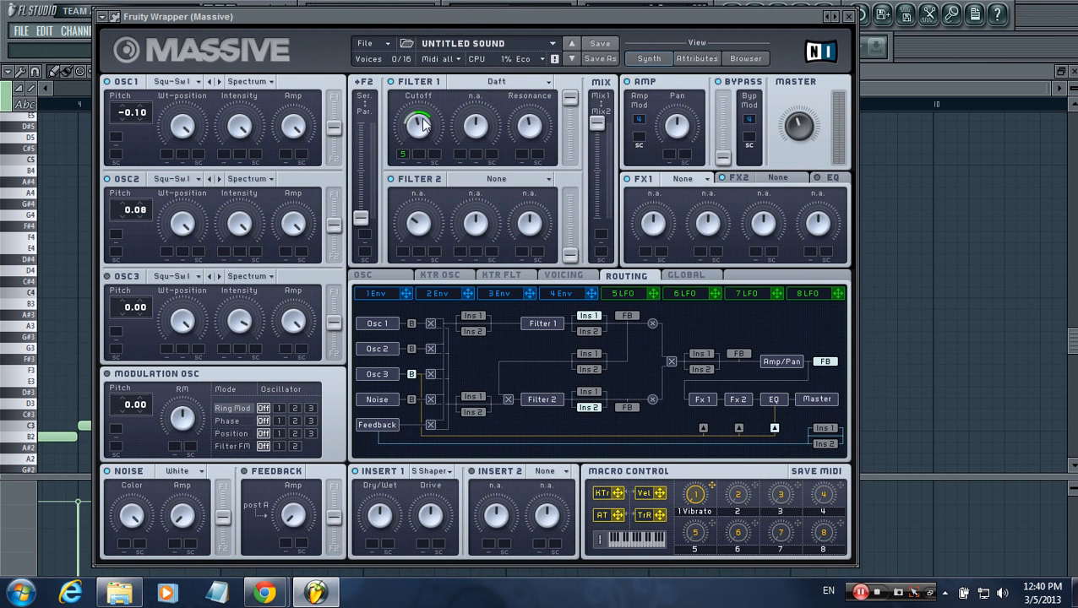
pyautogui.click(440, 275)
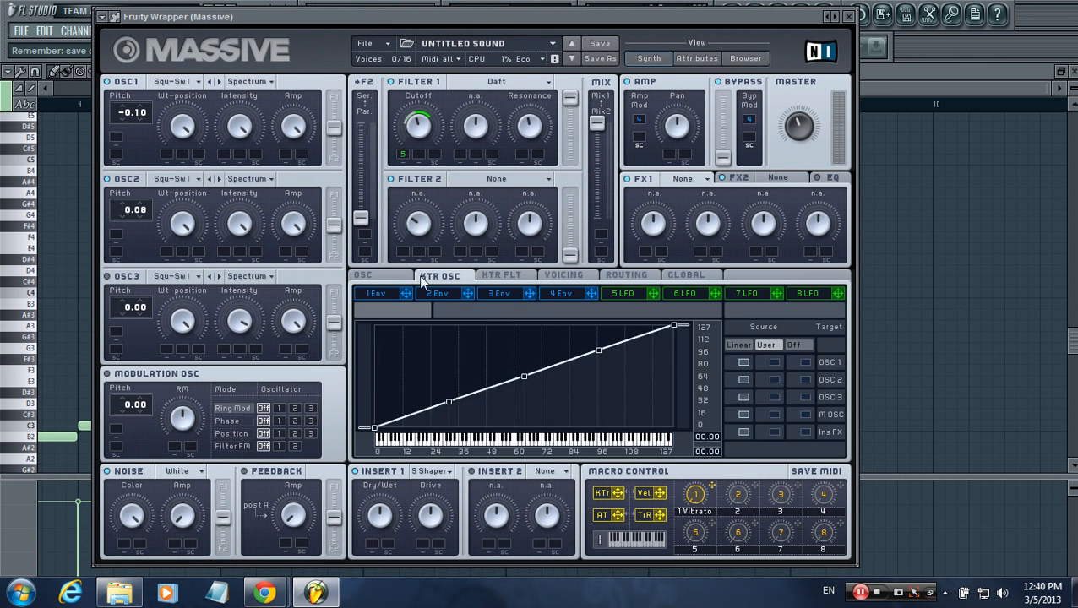
pyautogui.click(385, 279)
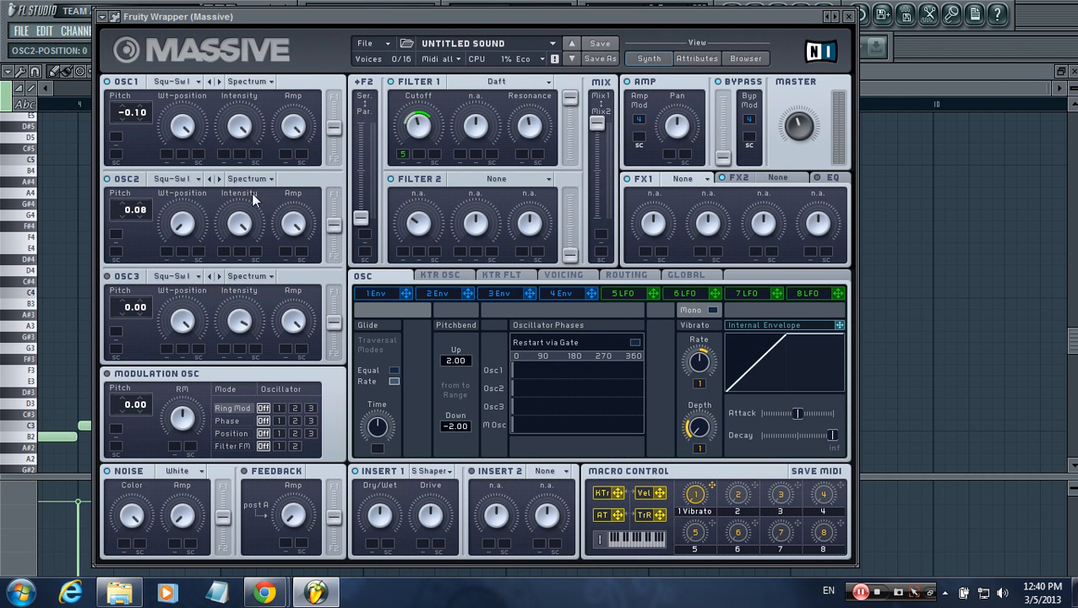
# Turn off the LFO modulation on the Filter 1 cutoff.
pyautogui.rightClick(403, 161)
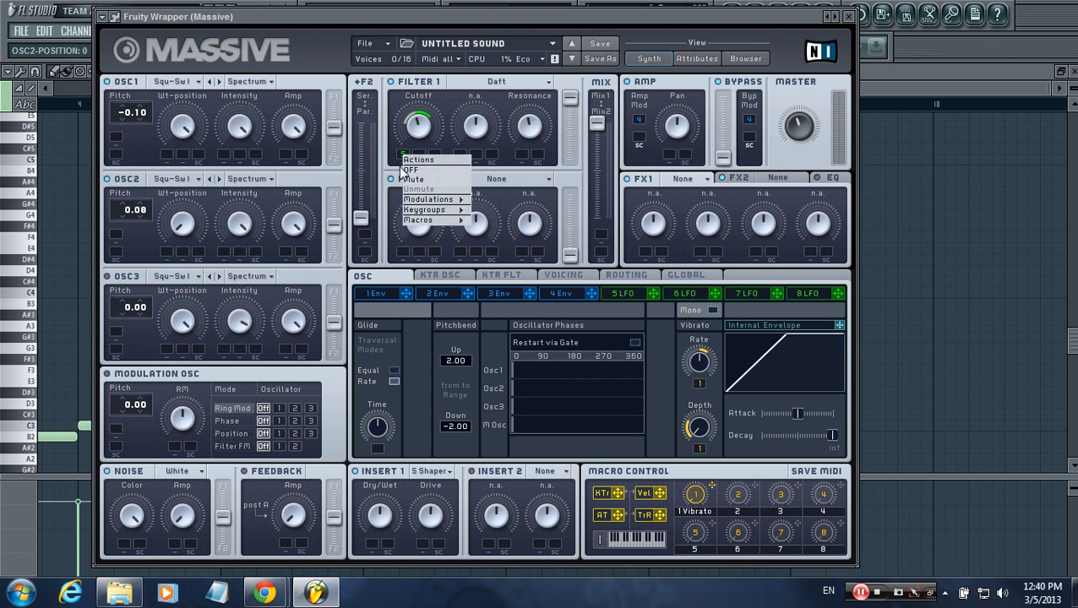
pyautogui.click(410, 172)
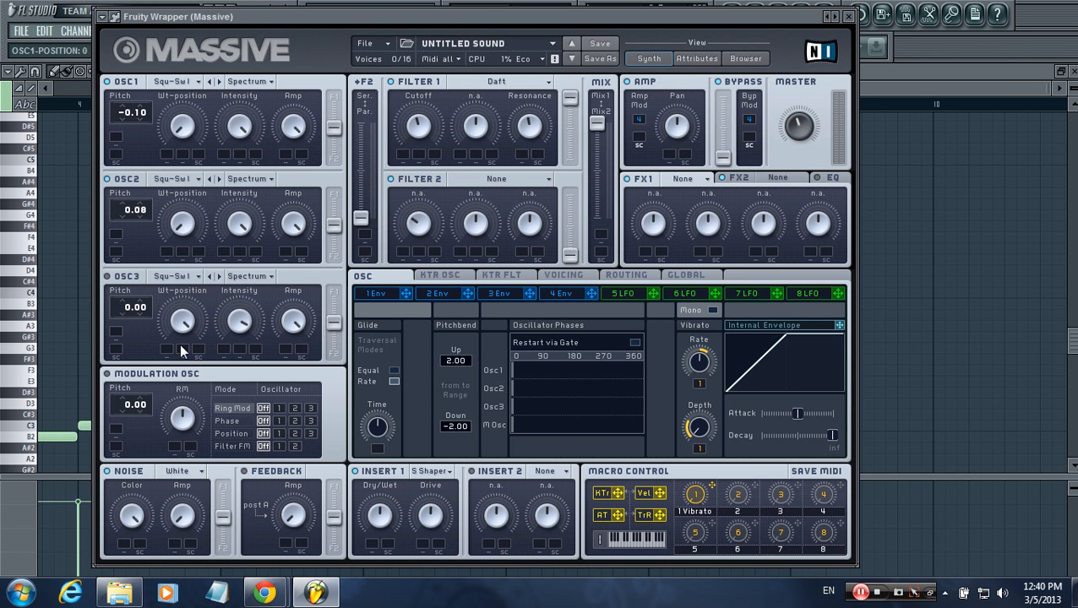
pyautogui.moveTo(261, 16); pyautogui.dragTo(228, 12)
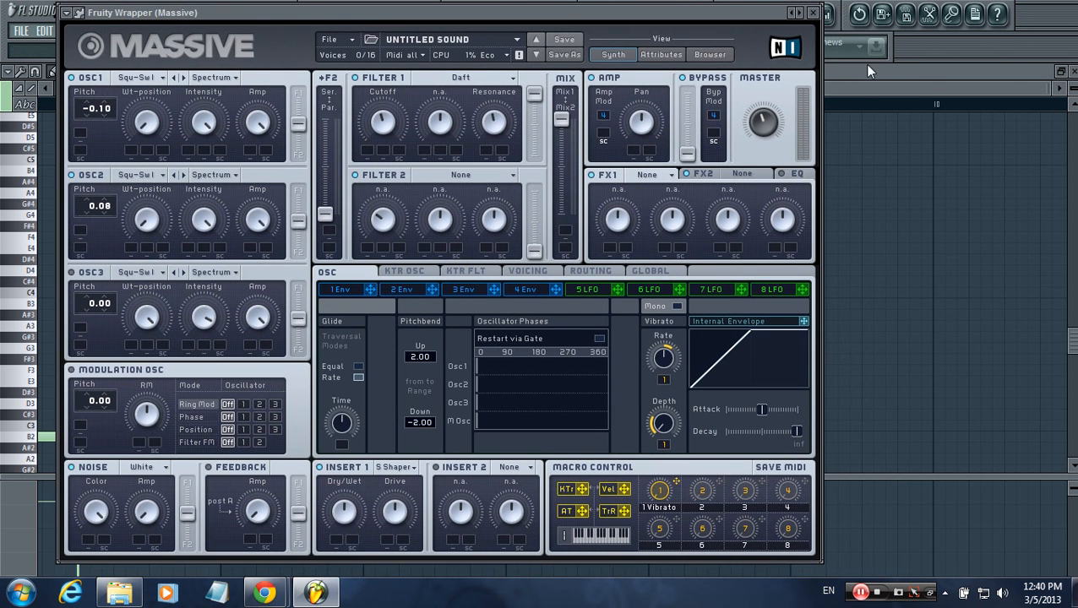
# Audition the notes C3 and D#3 while raising the Filter 1 cutoff and resonance.
pyautogui.click(921, 70)
pyautogui.press('z')
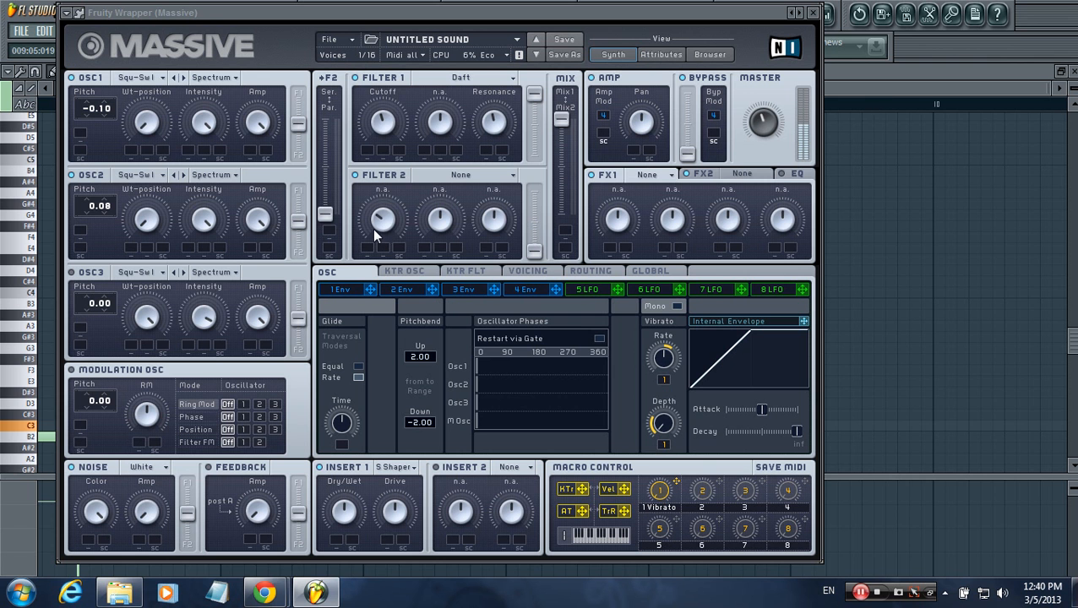
pyautogui.press('d')
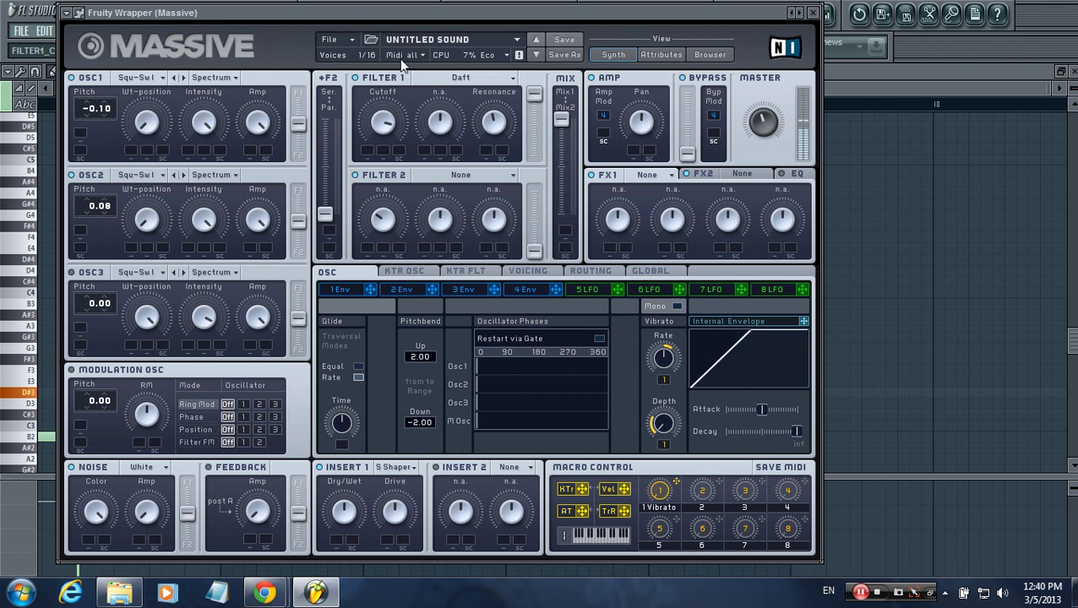
pyautogui.press('z')
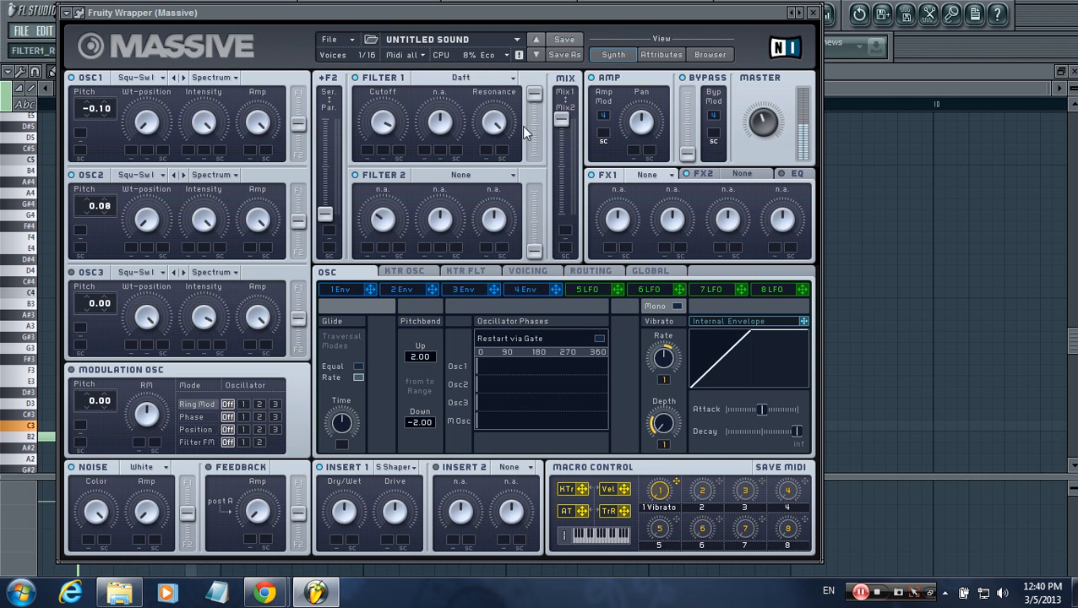
# Try modulating the Filter 1 resonance with 5 LFO while sounding a note, and switch that modulation off.
pyautogui.moveTo(618, 292); pyautogui.dragTo(495, 160)
pyautogui.press('d')
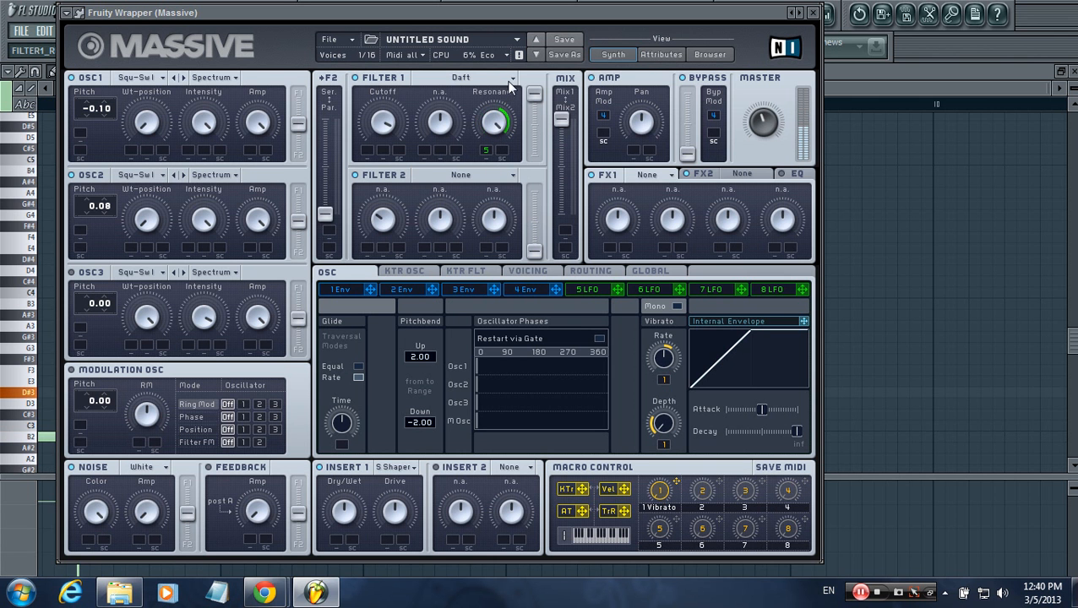
pyautogui.rightClick(488, 152)
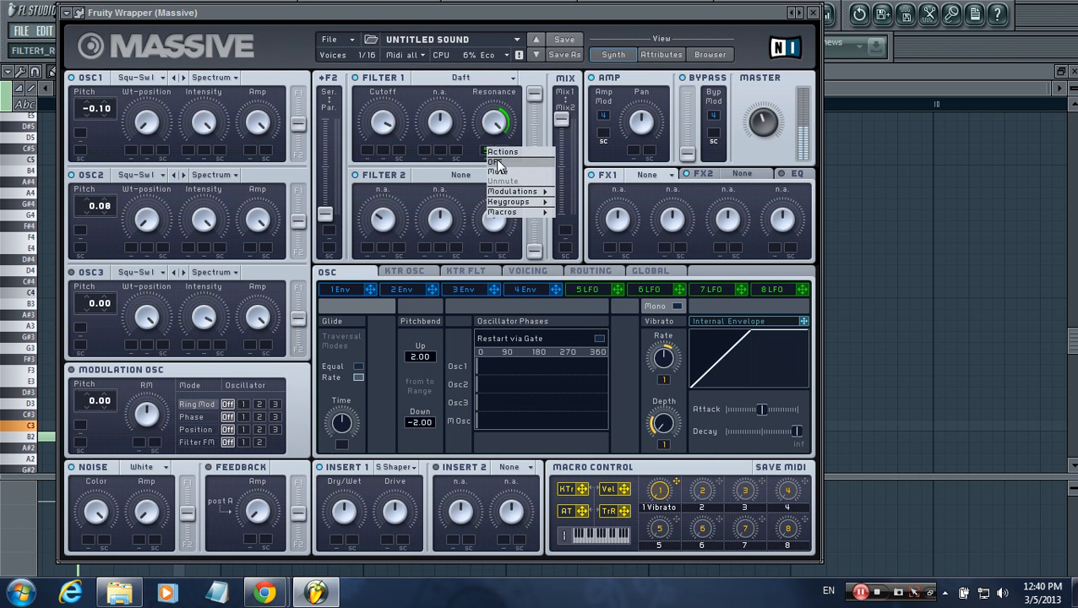
pyautogui.click(497, 162)
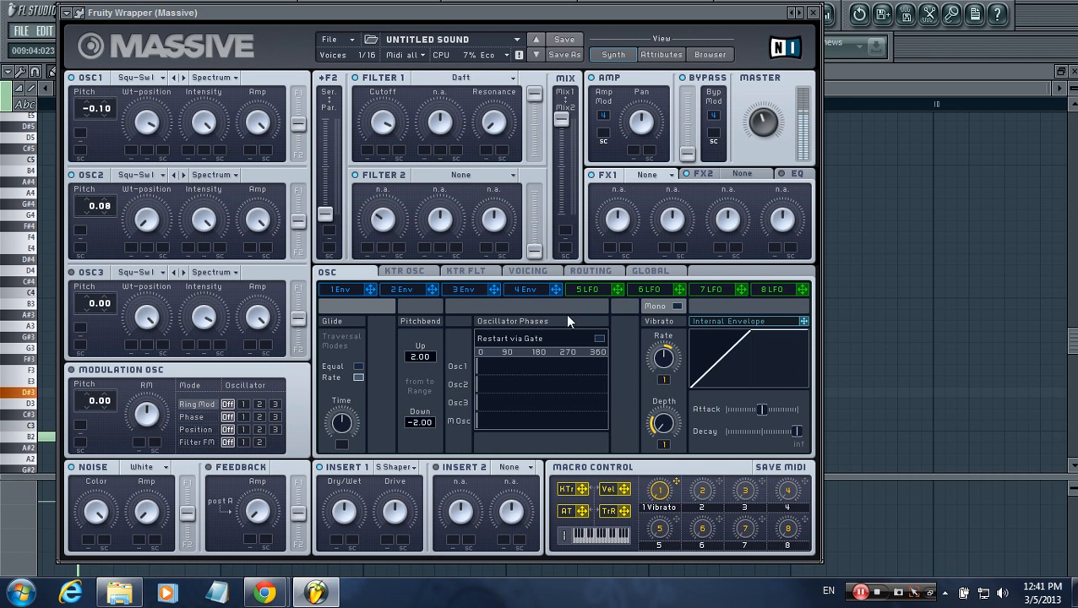
pyautogui.click(921, 78)
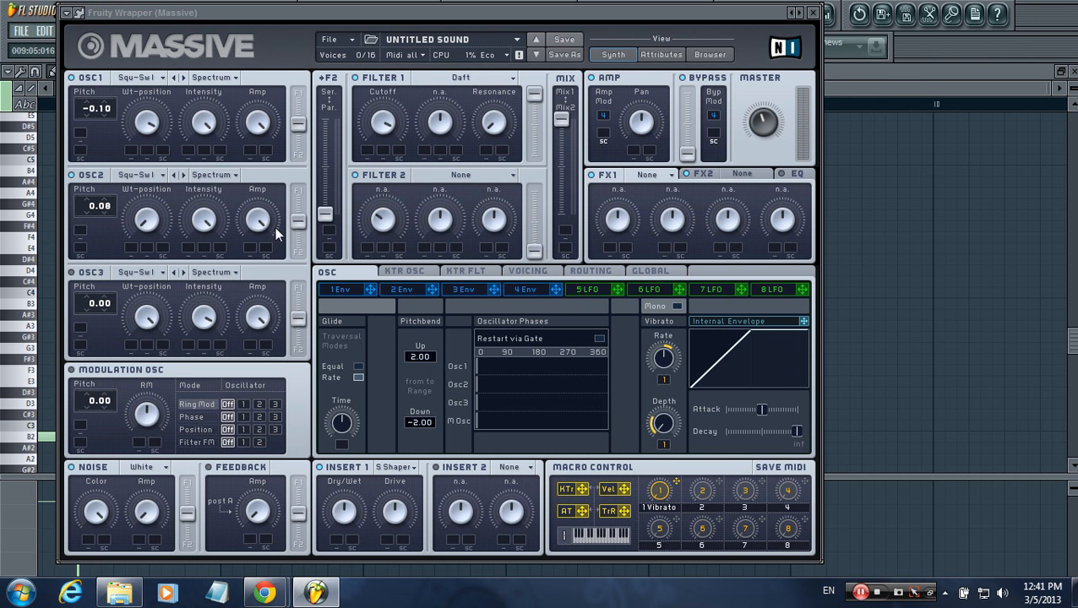
# Look through the synth's key tracking, voicing, routing and global pages.
pyautogui.click(74, 78)
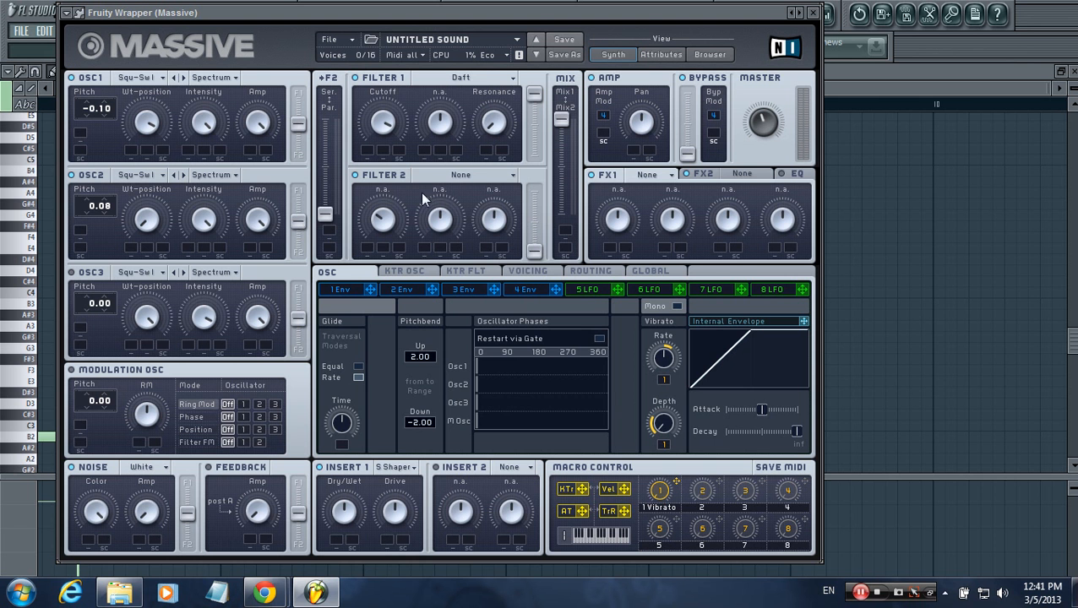
pyautogui.click(452, 271)
pyautogui.click(523, 270)
pyautogui.click(591, 271)
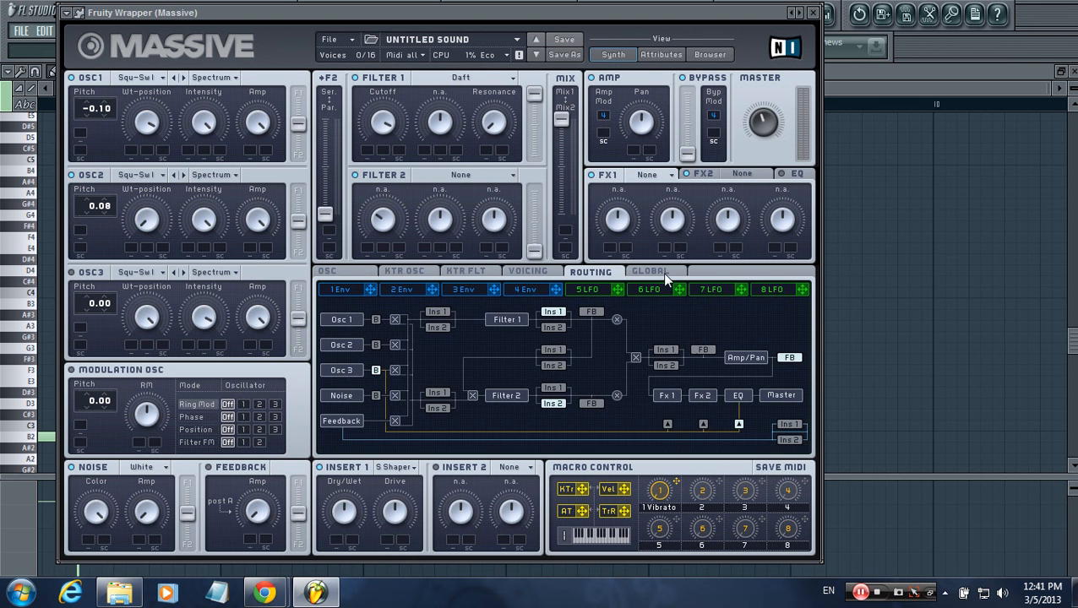
pyautogui.click(664, 274)
pyautogui.click(604, 279)
pyautogui.click(528, 271)
pyautogui.click(466, 271)
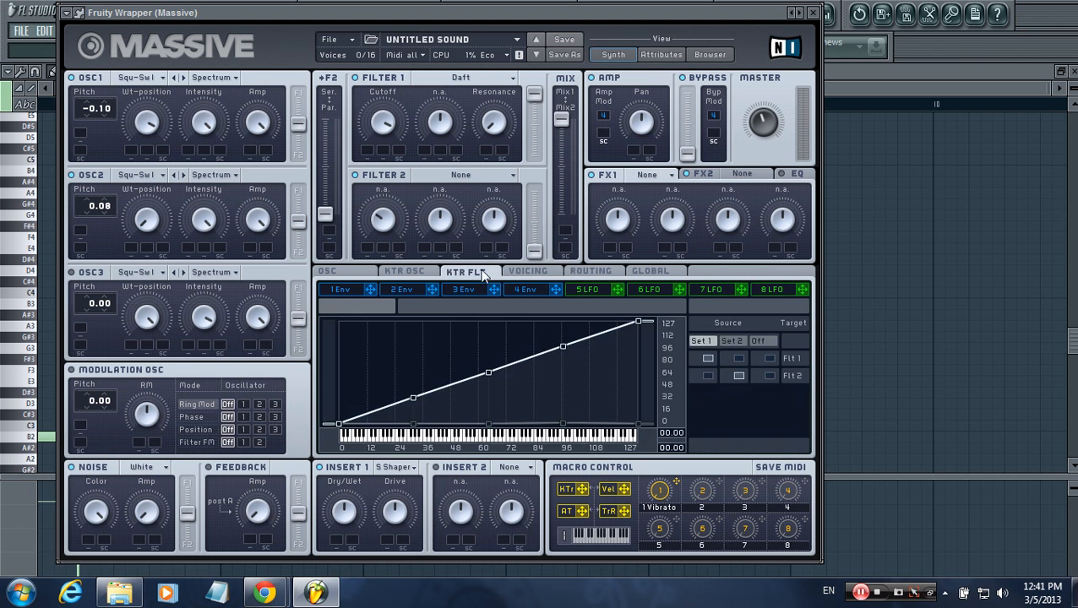
pyautogui.click(414, 272)
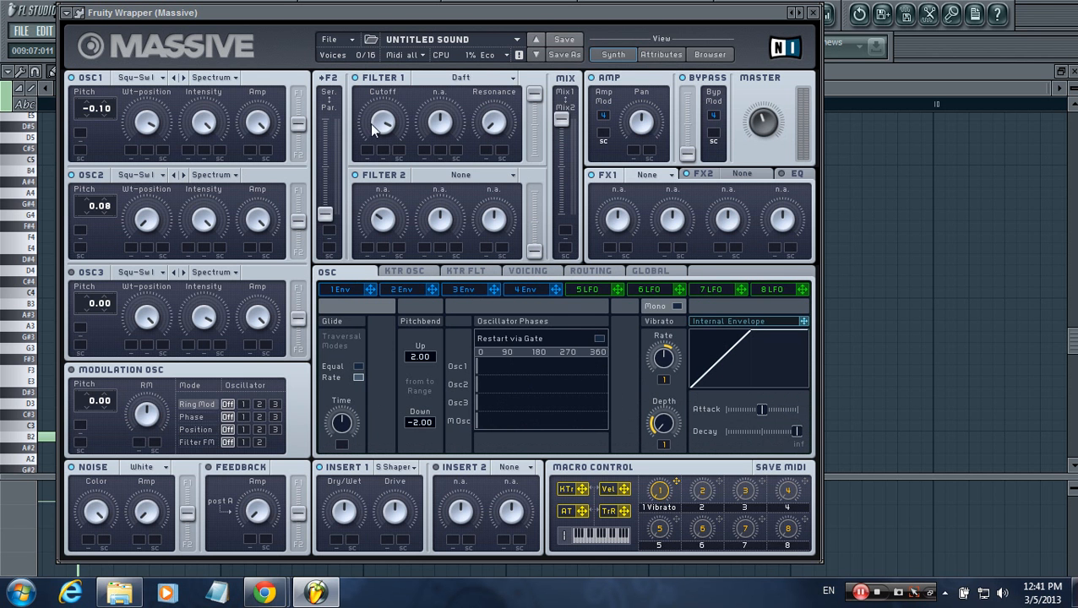
# Examine the filter types offered for Filter 1, keeping Daft.
pyautogui.click(456, 79)
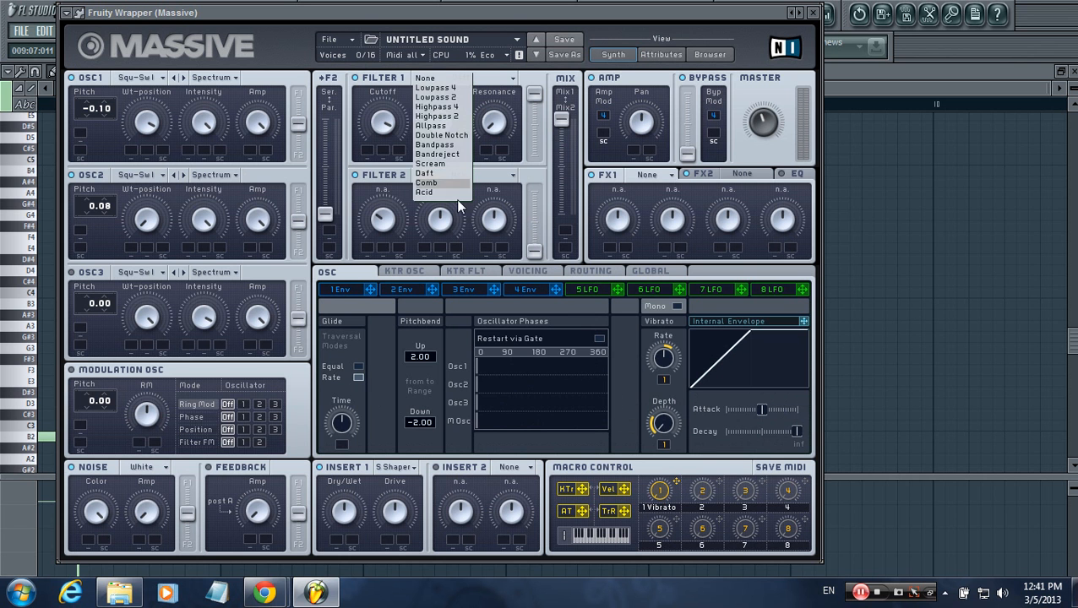
pyautogui.click(489, 78)
pyautogui.moveTo(325, 219)
pyautogui.mouseDown()
pyautogui.moveTo(324, 82)
pyautogui.moveTo(325, 225)
pyautogui.mouseUp()
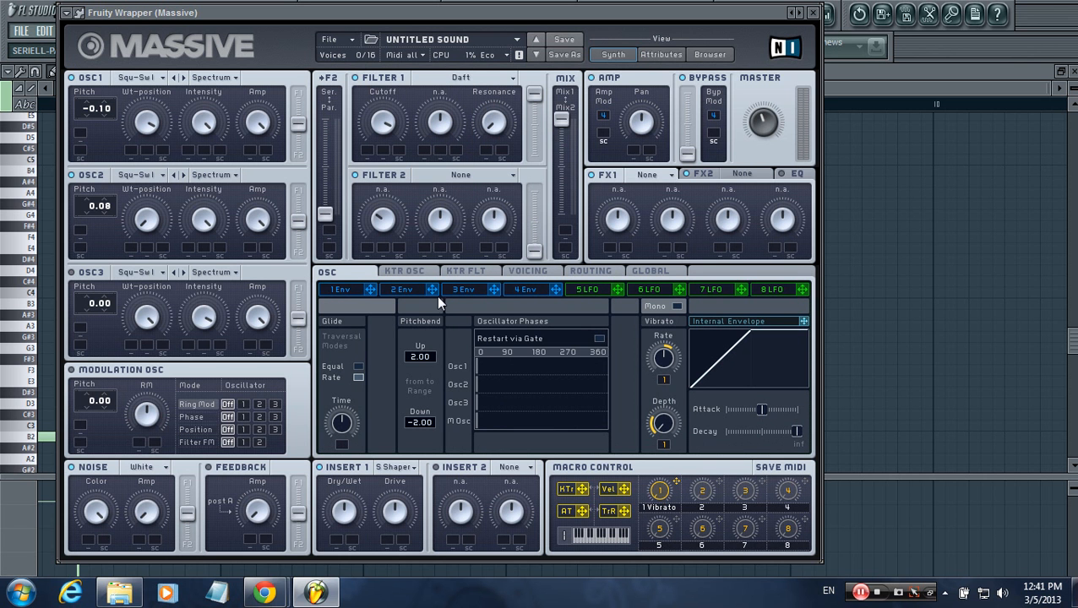
pyautogui.moveTo(432, 291)
pyautogui.mouseDown()
pyautogui.moveTo(328, 246)
pyautogui.moveTo(423, 291)
pyautogui.mouseUp()
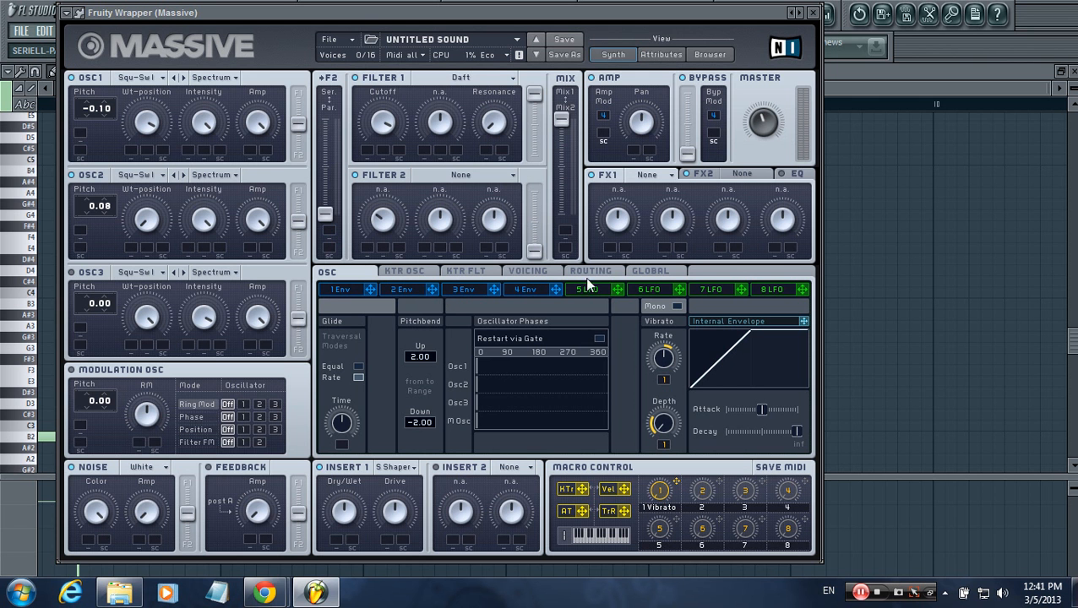
# Check the voicing settings and display the signal routing page.
pyautogui.click(528, 271)
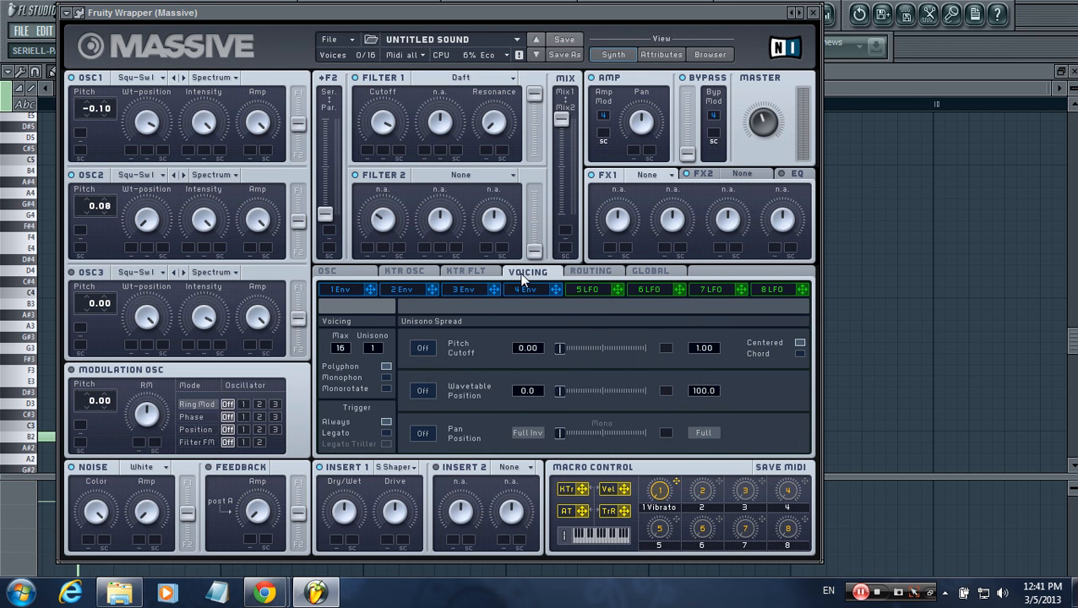
pyautogui.click(603, 268)
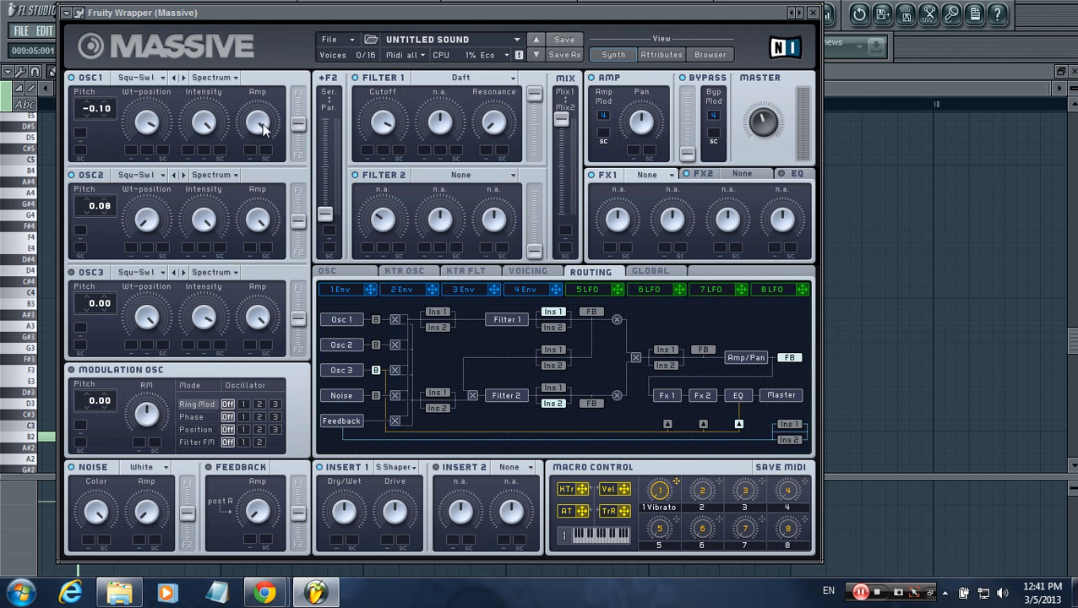
# Reposition the synth window and look through its global, voicing, key tracking and oscillator settings pages.
pyautogui.moveTo(257, 21)
pyautogui.mouseDown()
pyautogui.moveTo(280, 17)
pyautogui.moveTo(242, 14)
pyautogui.mouseUp()
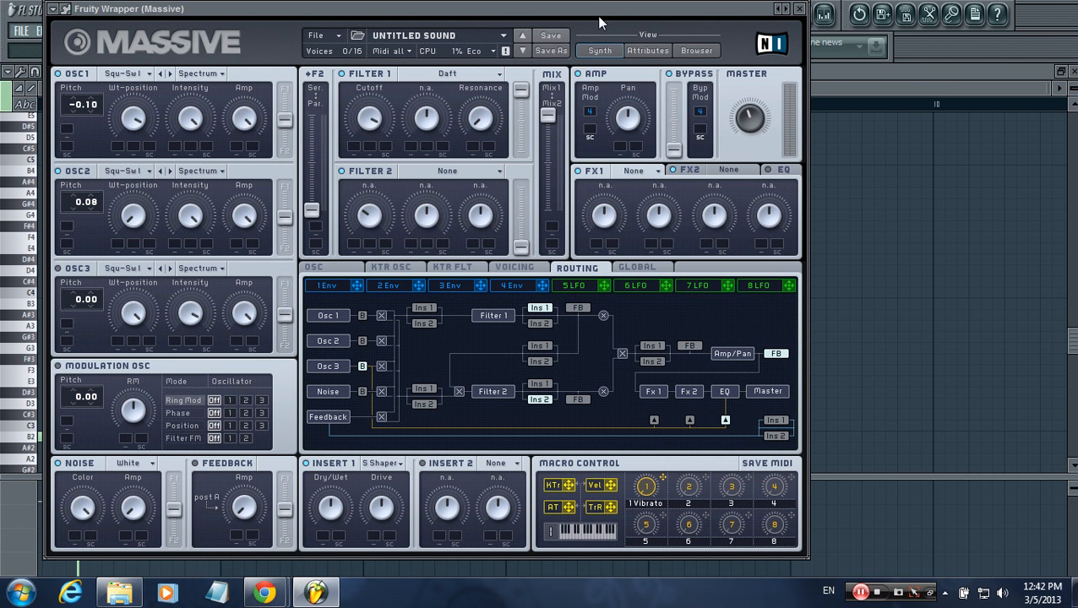
pyautogui.click(335, 270)
pyautogui.click(606, 268)
pyautogui.click(524, 266)
pyautogui.click(440, 269)
pyautogui.click(386, 271)
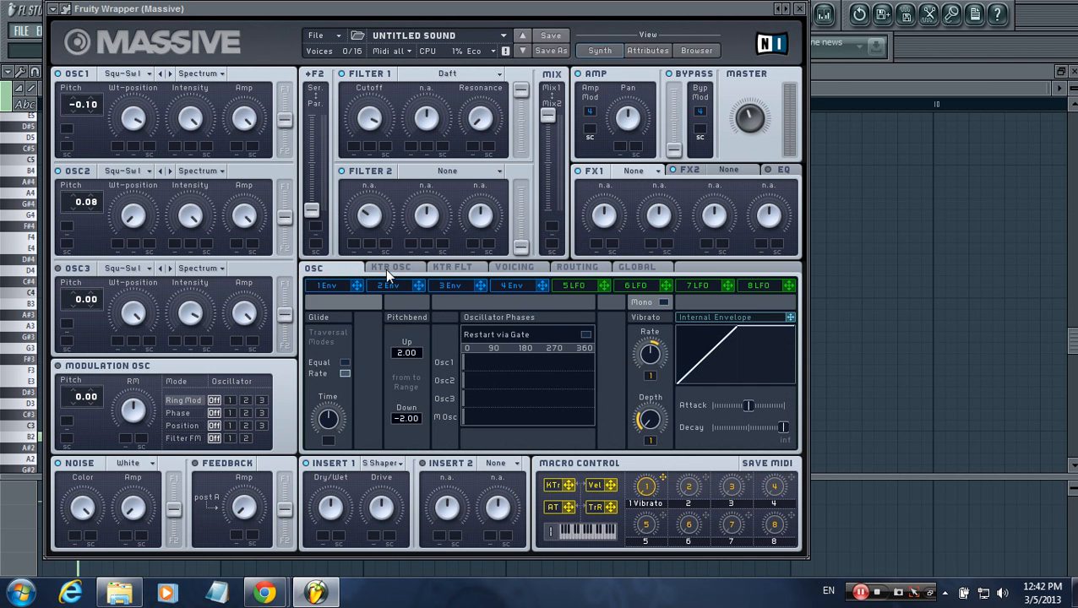
# Examine the noise types offered for the noise generator, keeping White Noise.
pyautogui.click(139, 463)
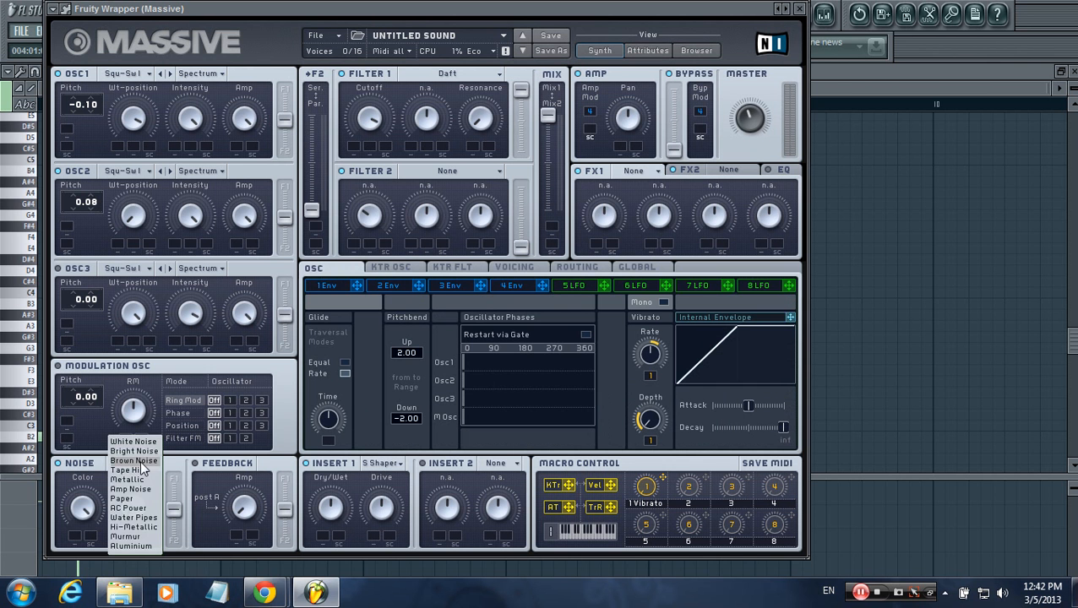
pyautogui.click(94, 461)
pyautogui.click(140, 463)
pyautogui.click(92, 460)
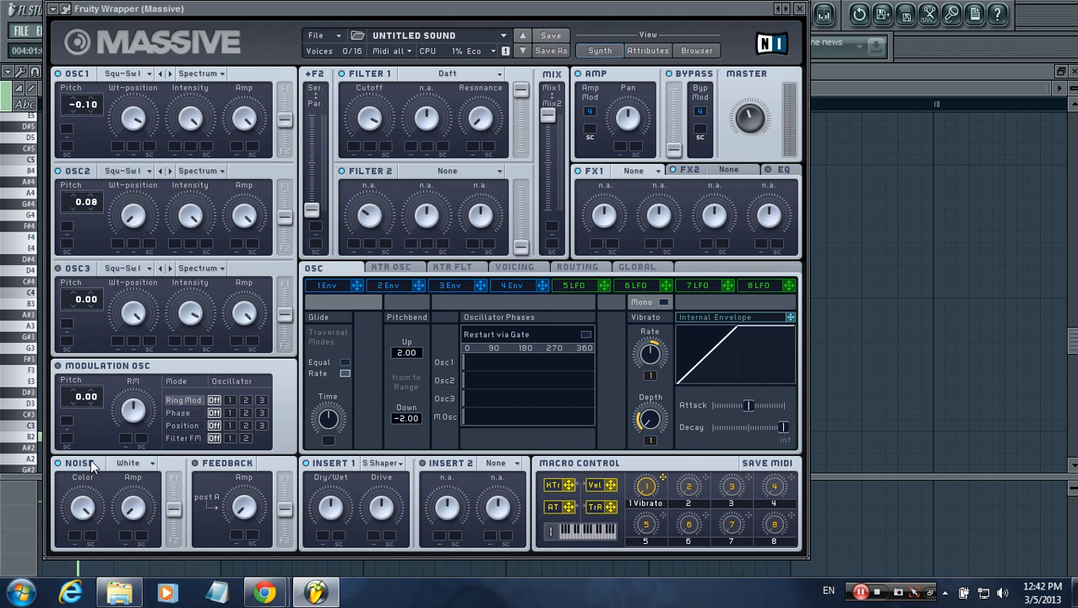
pyautogui.click(125, 470)
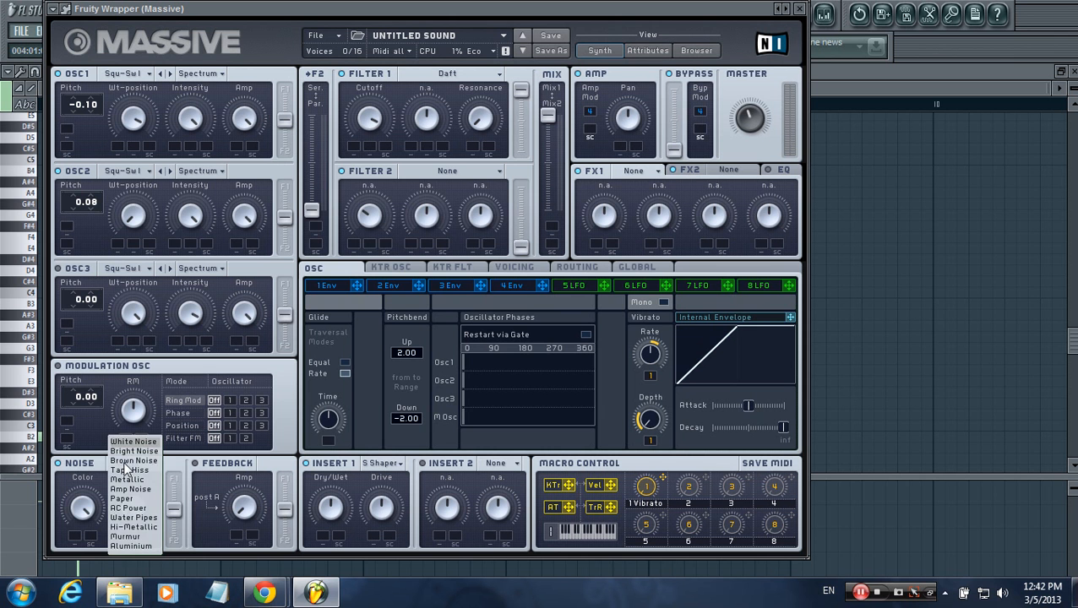
pyautogui.click(97, 463)
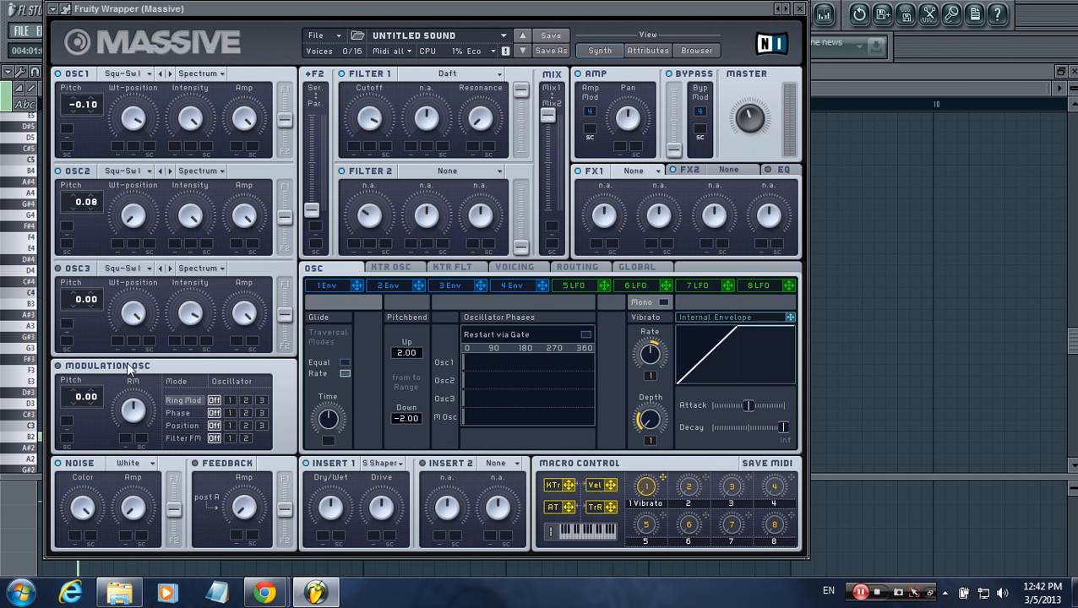
# Examine the wavetables offered for oscillator 1, keeping Square-Saw I.
pyautogui.click(149, 76)
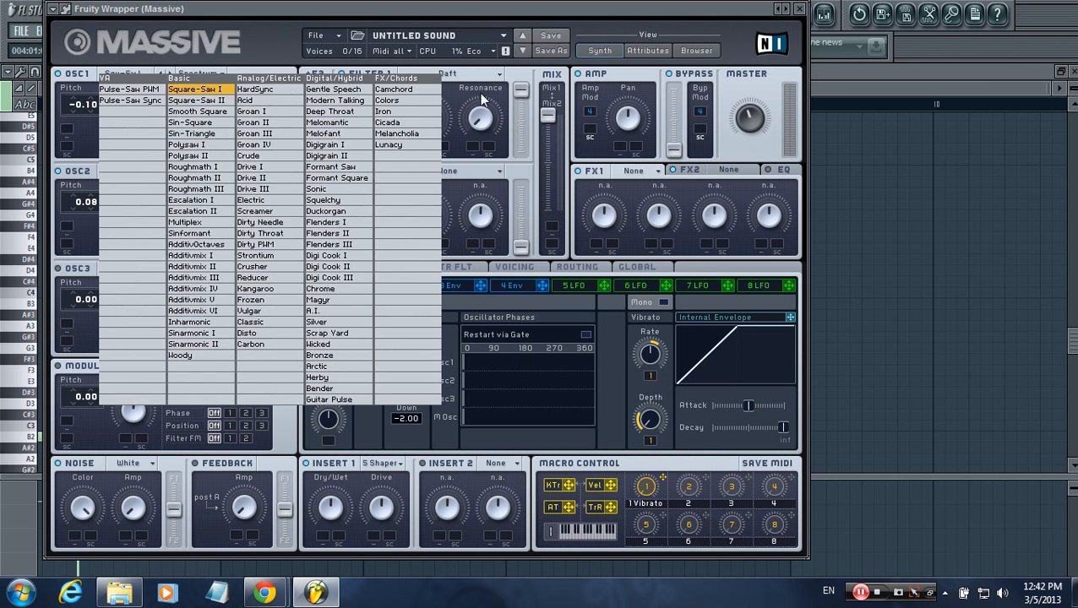
pyautogui.click(282, 50)
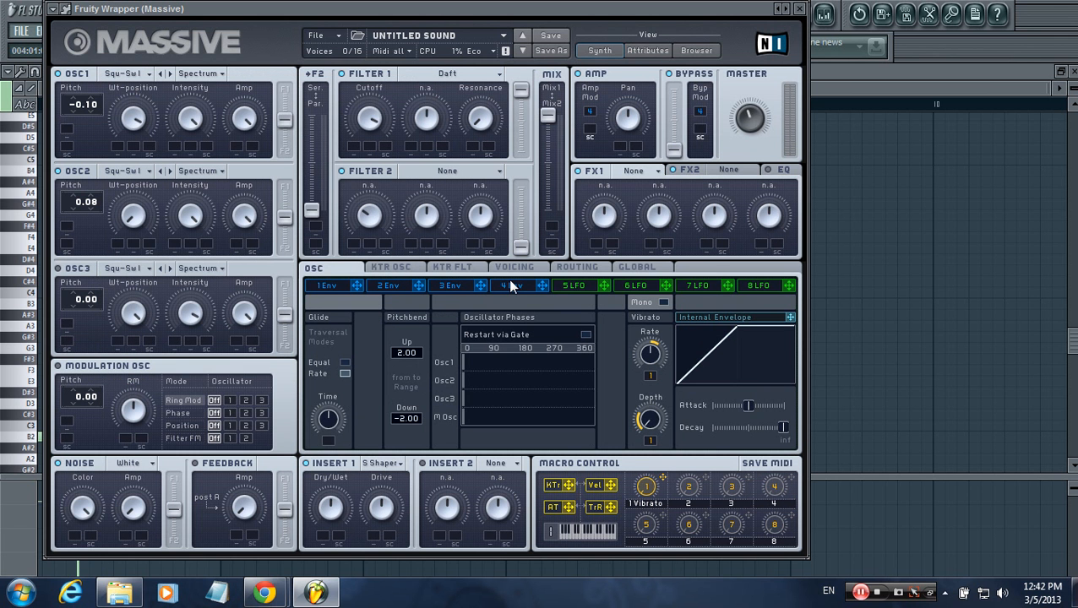